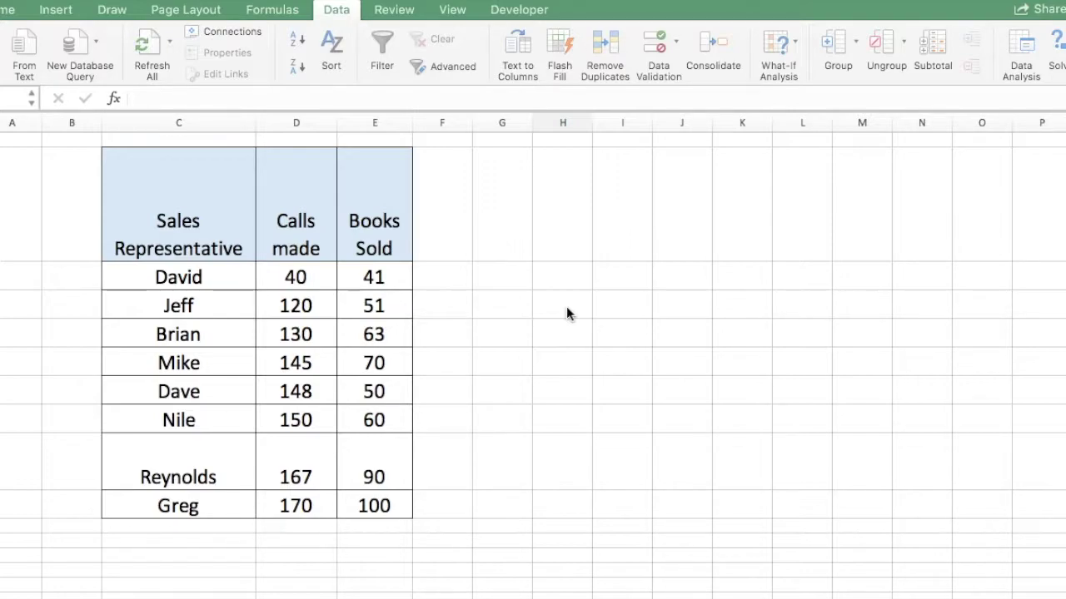
# Select the calls made and books sold values (D4:E11) for all eight representatives
pyautogui.click(302, 269)
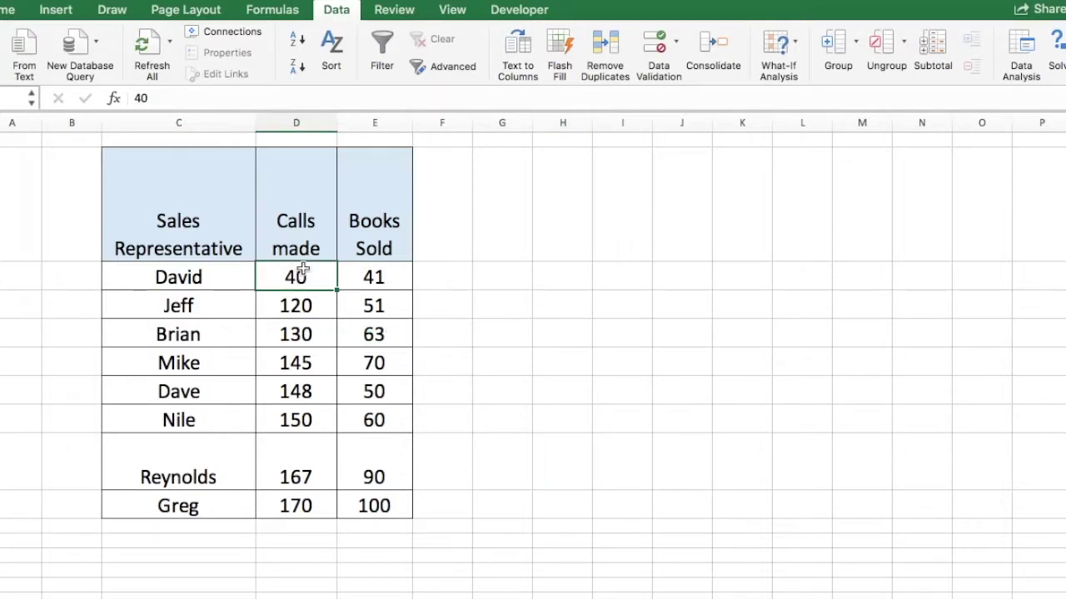
pyautogui.moveTo(303, 269); pyautogui.dragTo(360, 508)
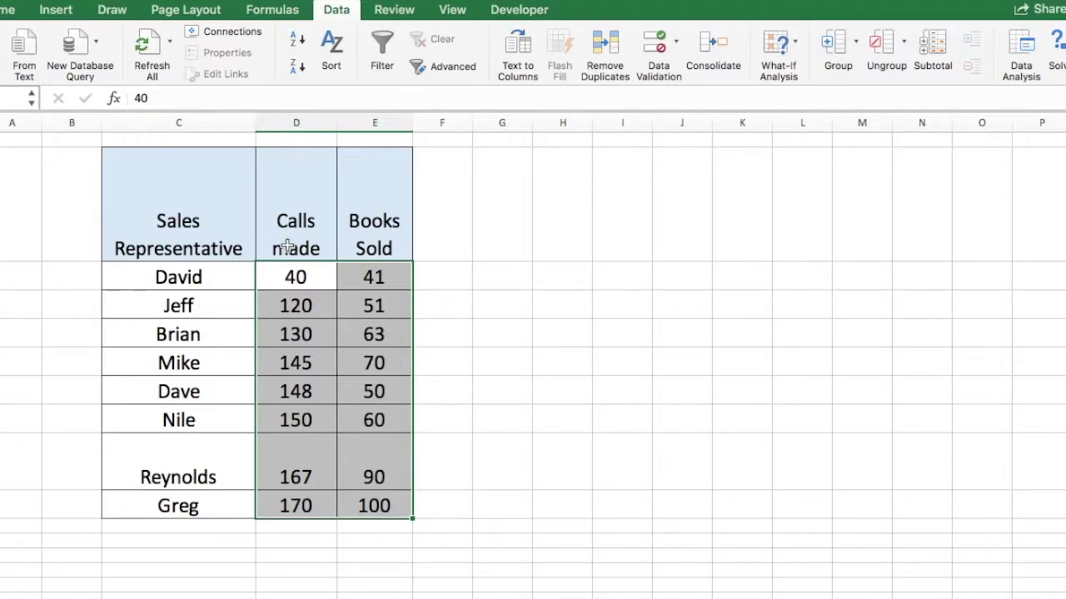
pyautogui.click(296, 142)
# Enter the label 'x' above Calls made and 'Y' above Books Sold
pyautogui.write('x')
pyautogui.click(364, 141)
pyautogui.write('Y')
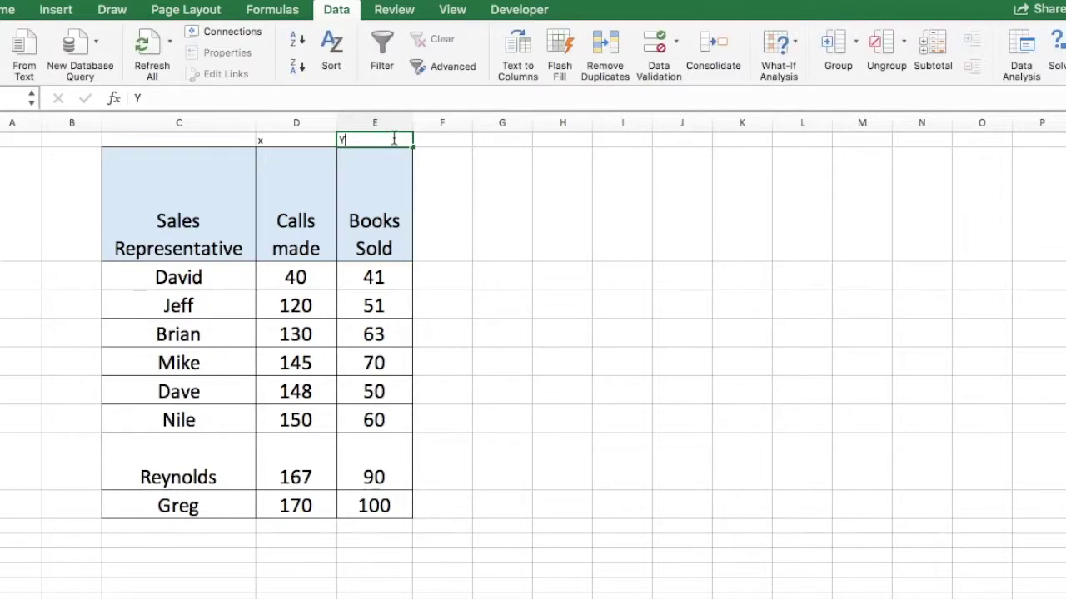
pyautogui.press('Return')
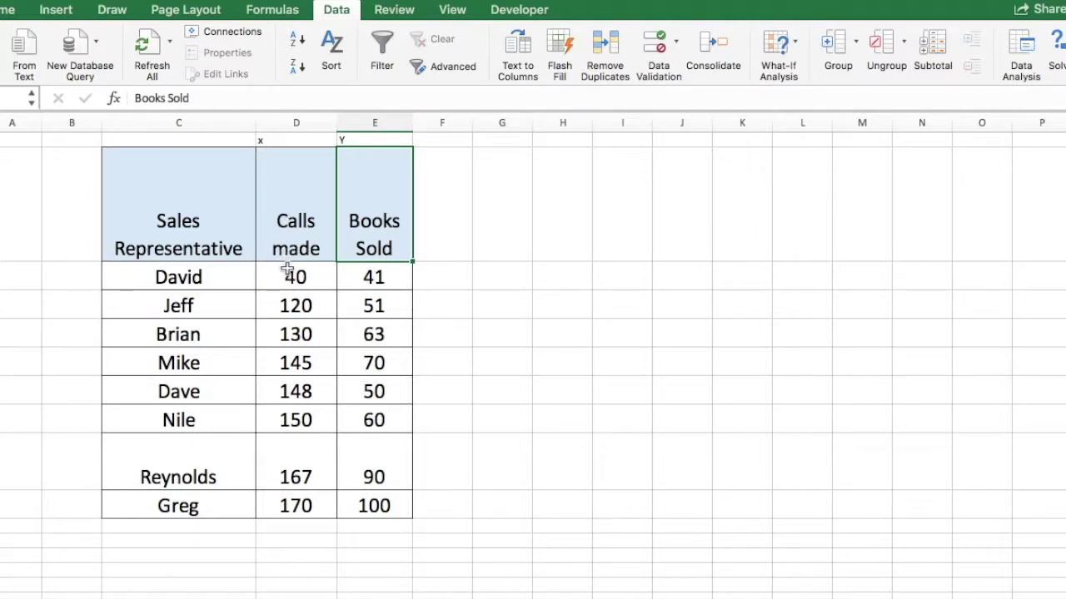
# Insert a plain scatter chart from the calls made and books sold data
pyautogui.moveTo(288, 273); pyautogui.dragTo(364, 505)
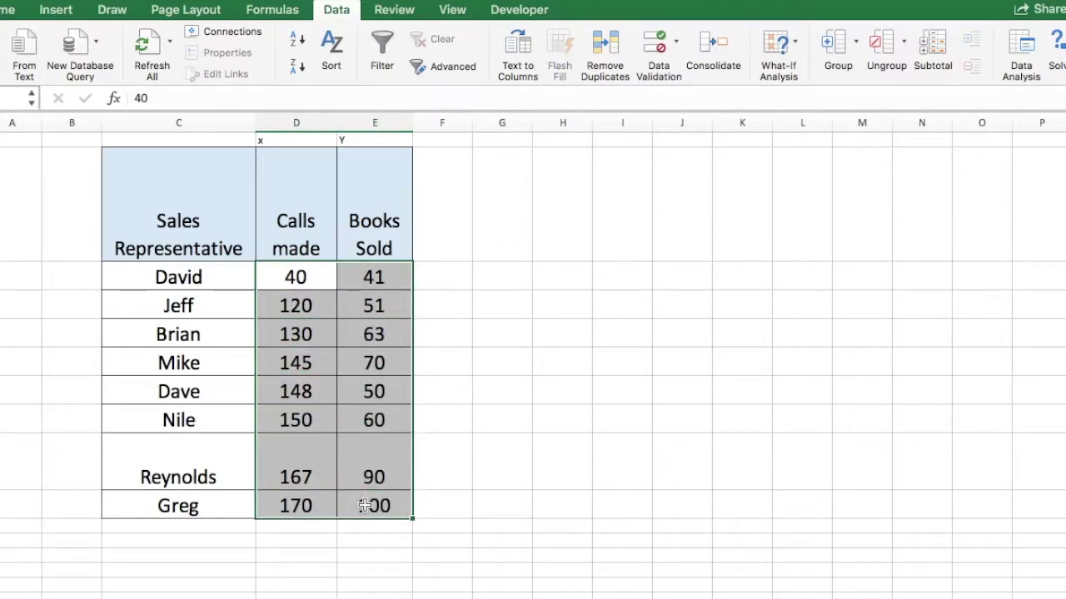
pyautogui.click(51, 11)
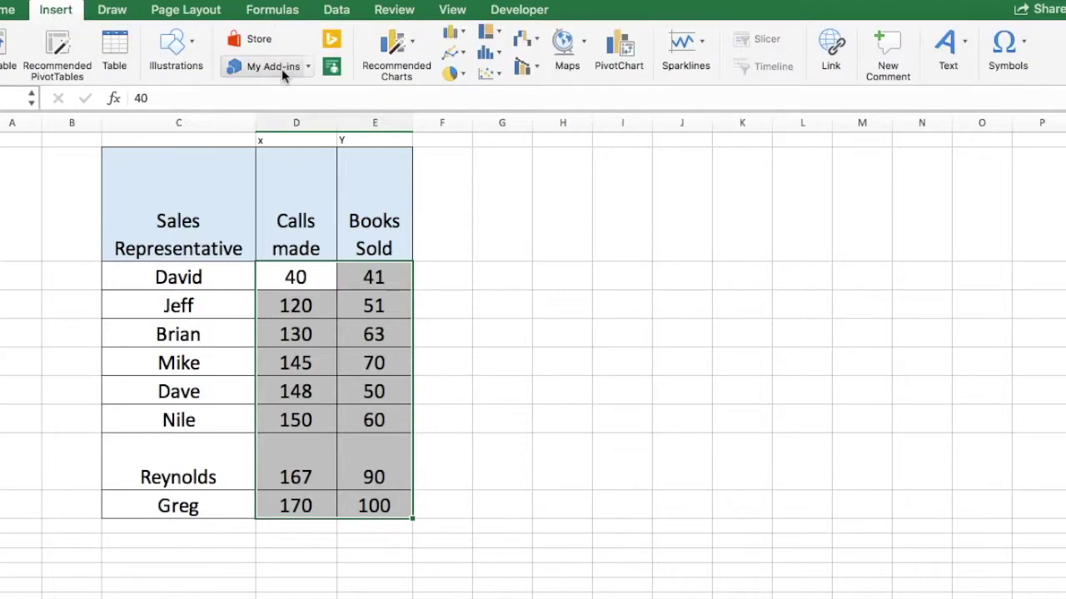
pyautogui.click(488, 74)
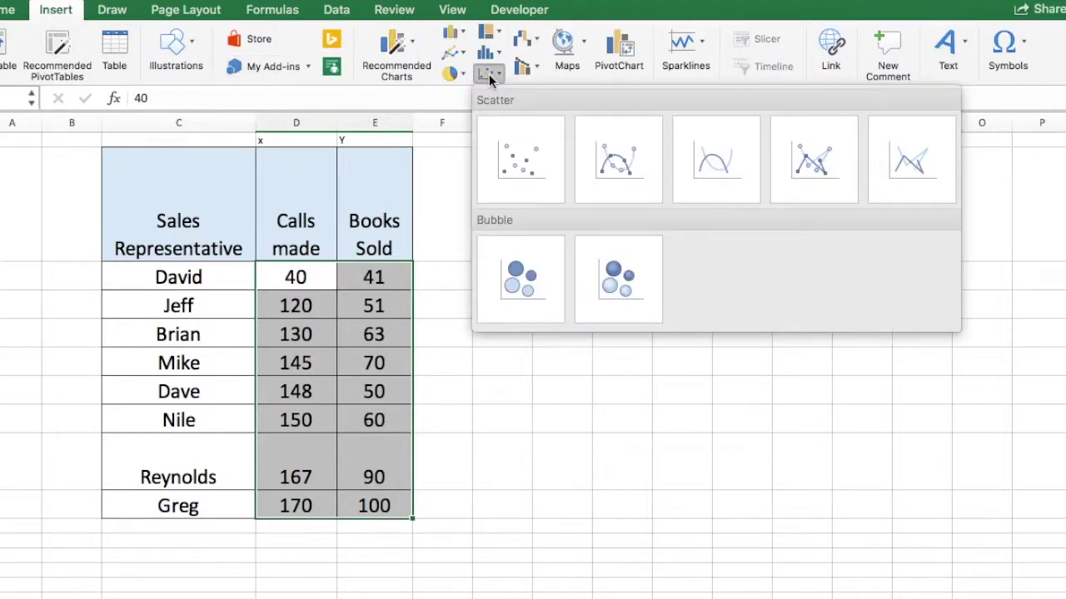
pyautogui.click(512, 156)
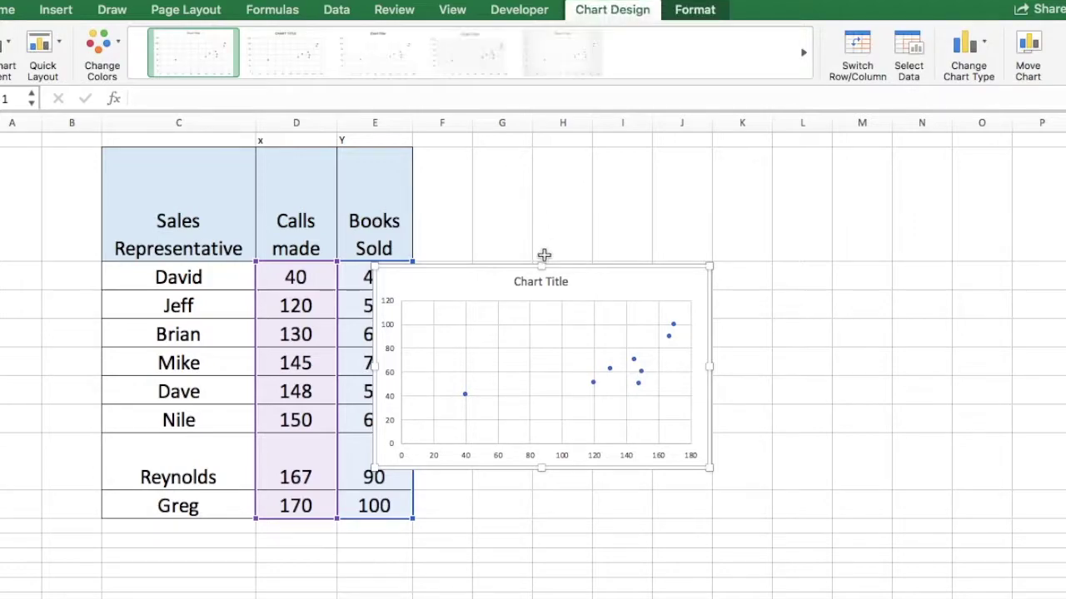
# Move the chart to the right of the table and select its data points
pyautogui.moveTo(487, 271); pyautogui.dragTo(582, 202)
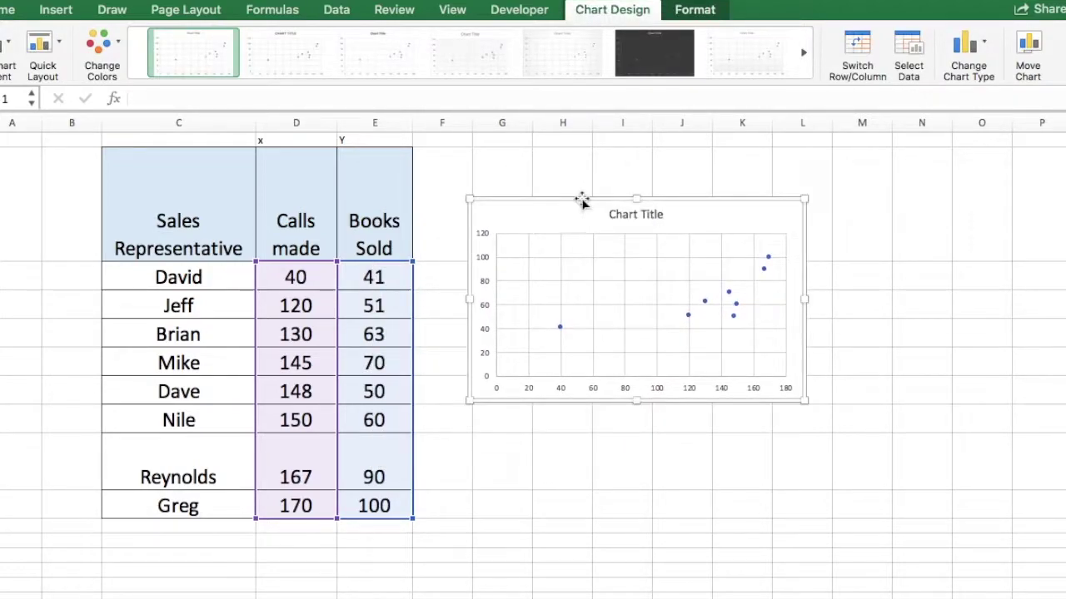
pyautogui.moveTo(560, 331)
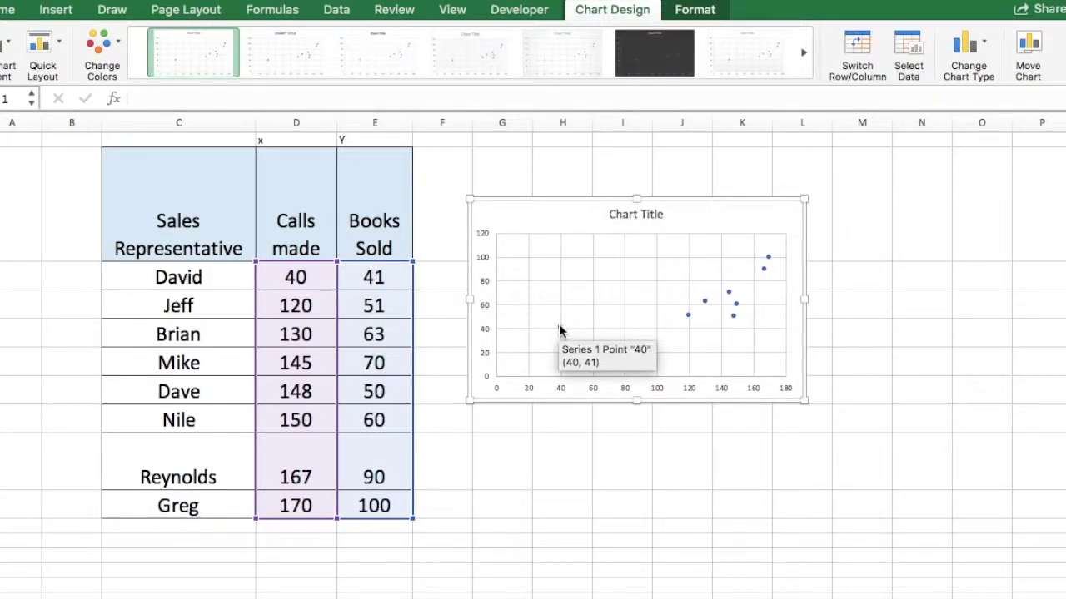
pyautogui.click(559, 331)
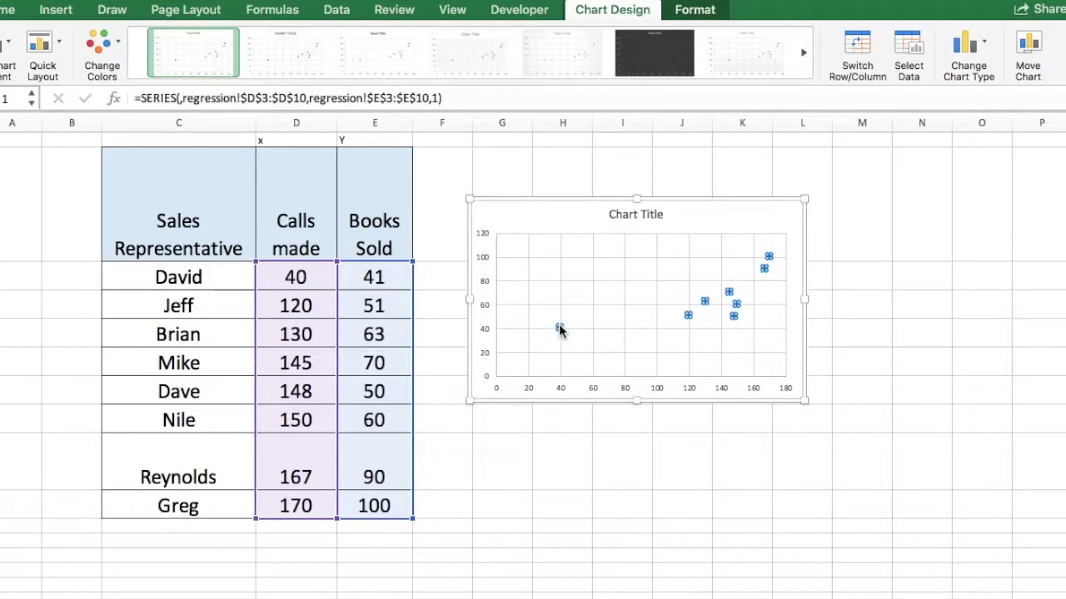
# Add a linear trendline showing y = 0.3591x + 17.595 and R² = 0.5343 on the chart
pyautogui.rightClick(560, 330)
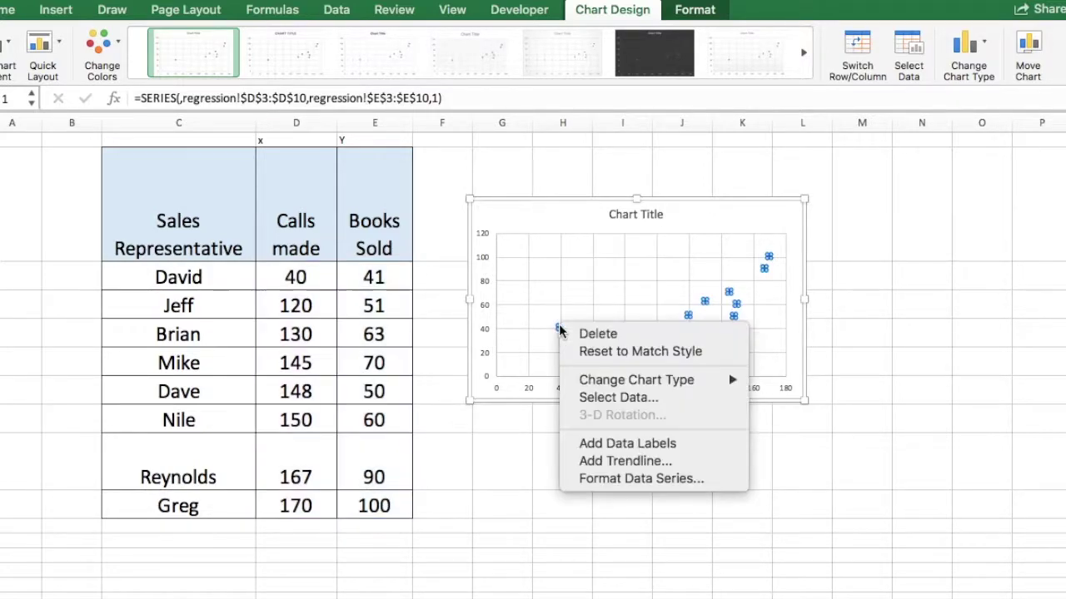
pyautogui.click(608, 461)
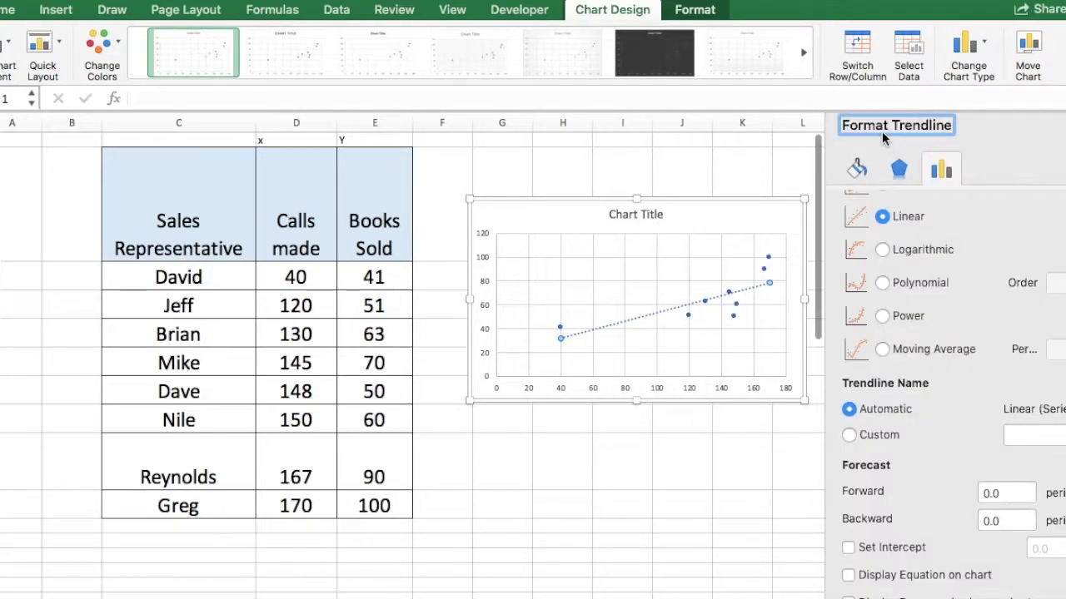
pyautogui.click(848, 575)
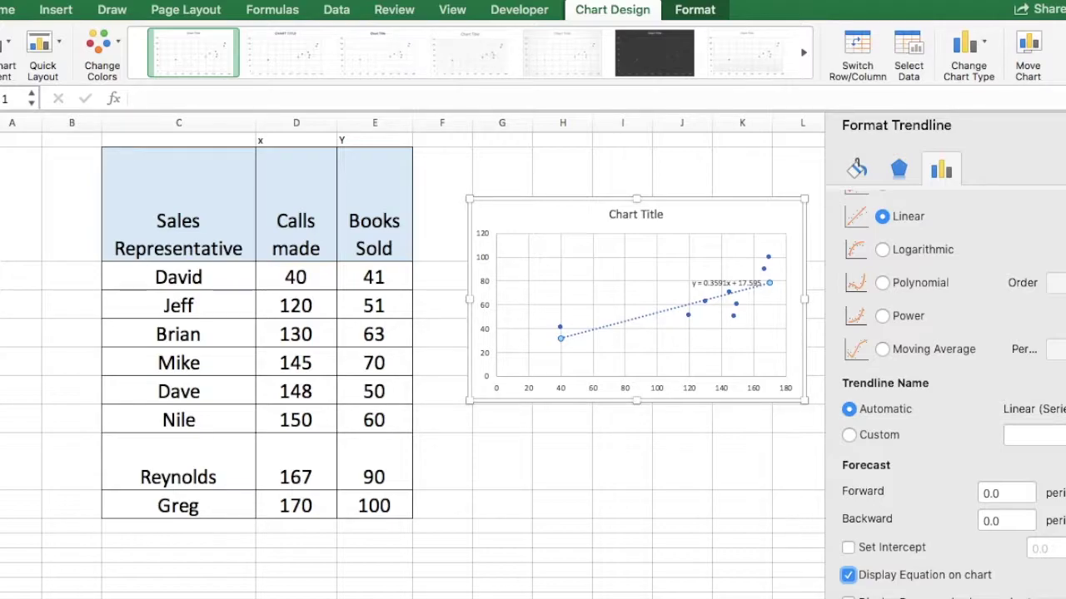
pyautogui.click(847, 598)
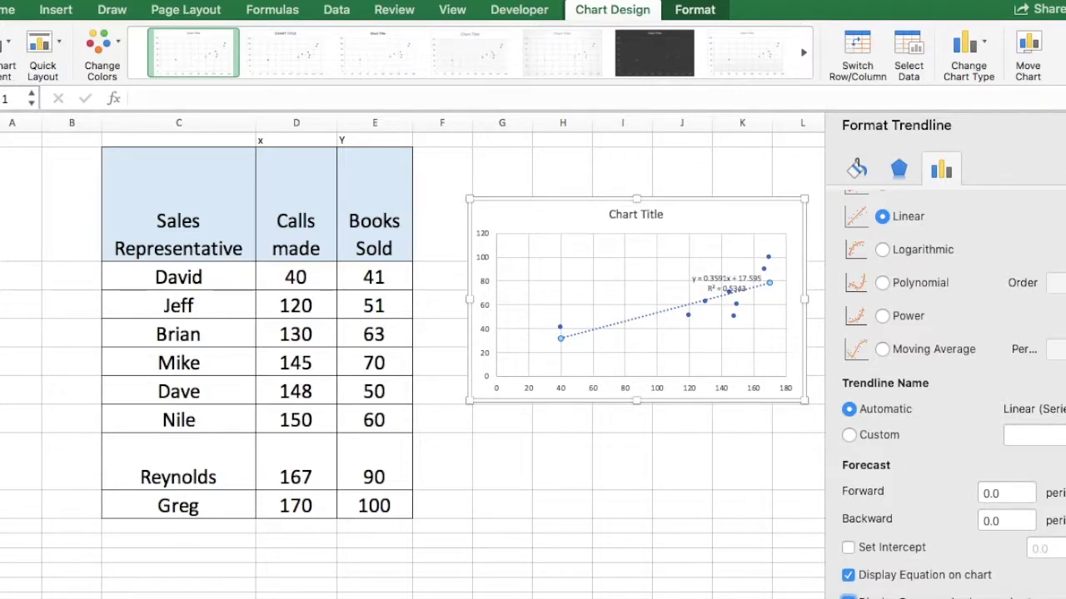
# Drag the trendline equation and R² label to the chart's upper left
pyautogui.click(713, 288)
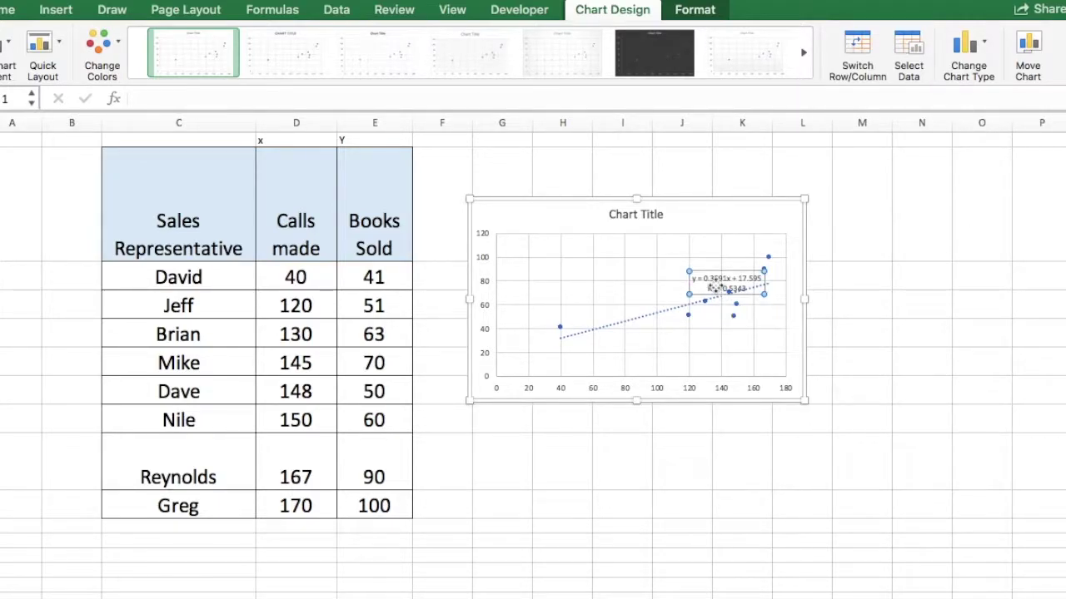
pyautogui.moveTo(704, 276); pyautogui.dragTo(580, 251)
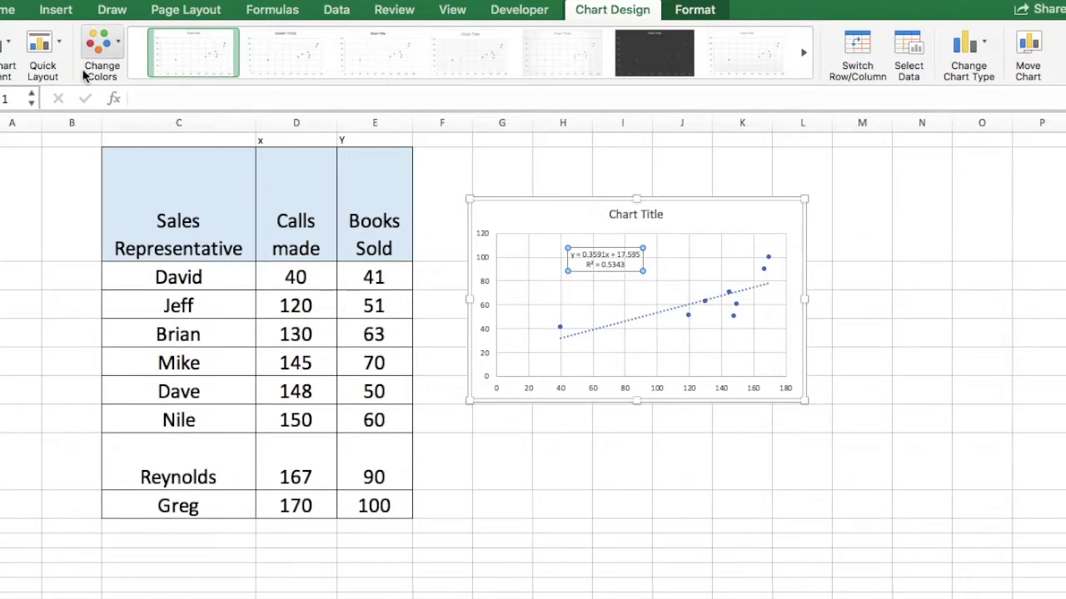
pyautogui.click(7, 49)
pyautogui.click(2, 20)
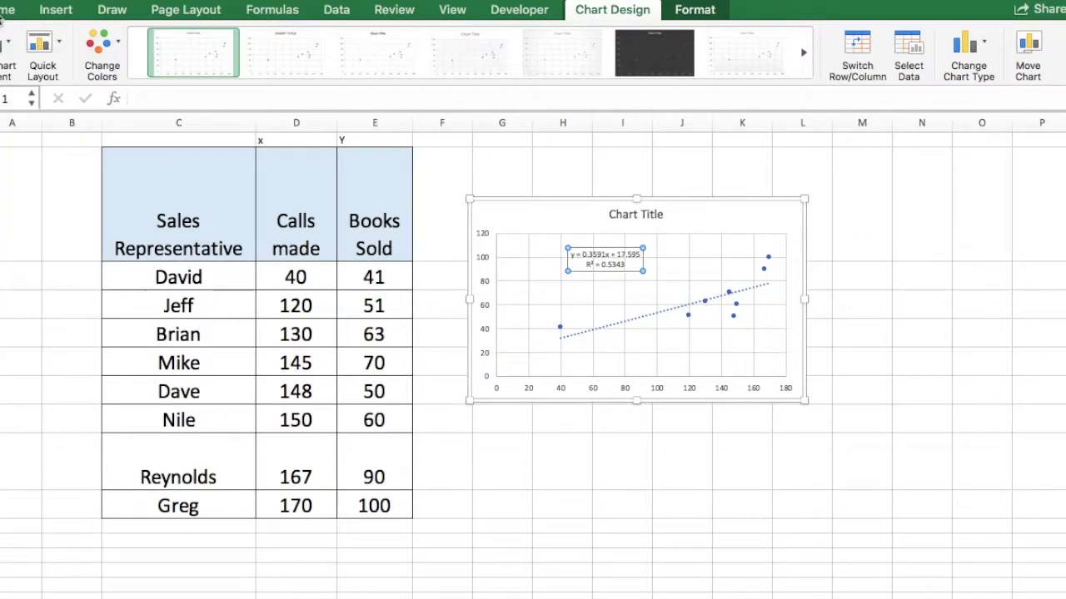
# Set the equation label's font size to 14
pyautogui.click(7, 10)
pyautogui.click(185, 40)
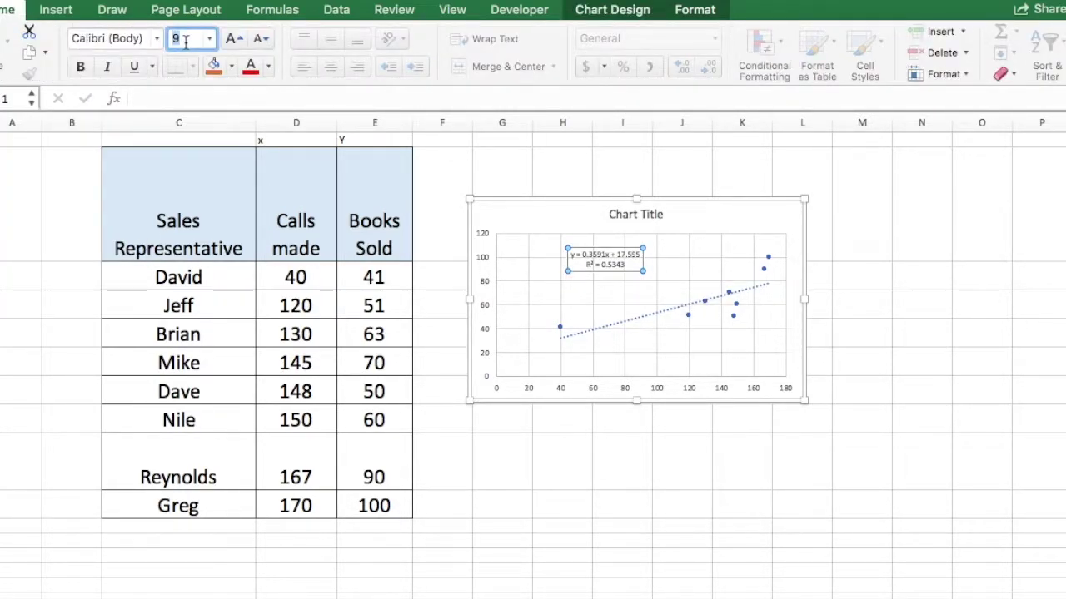
pyautogui.write('14')
pyautogui.press('Return')
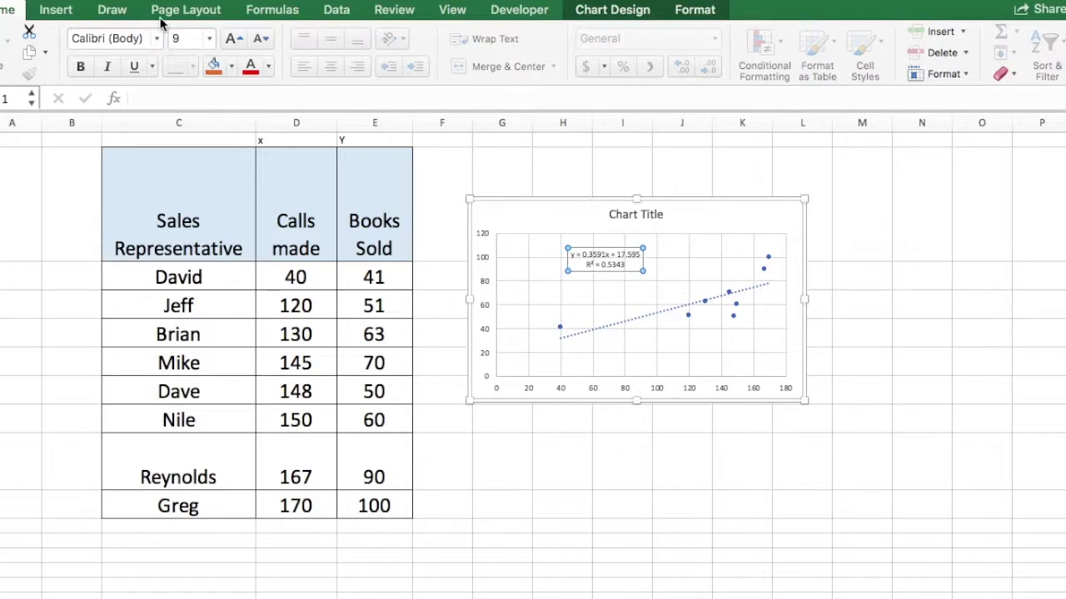
pyautogui.click(178, 40)
pyautogui.write('14')
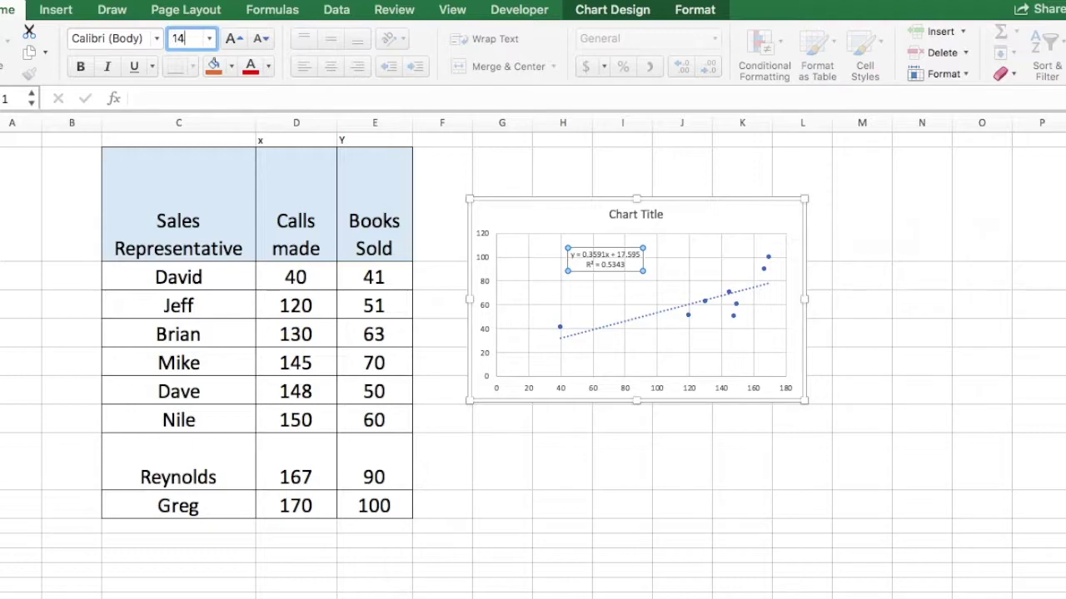
pyautogui.press('Return')
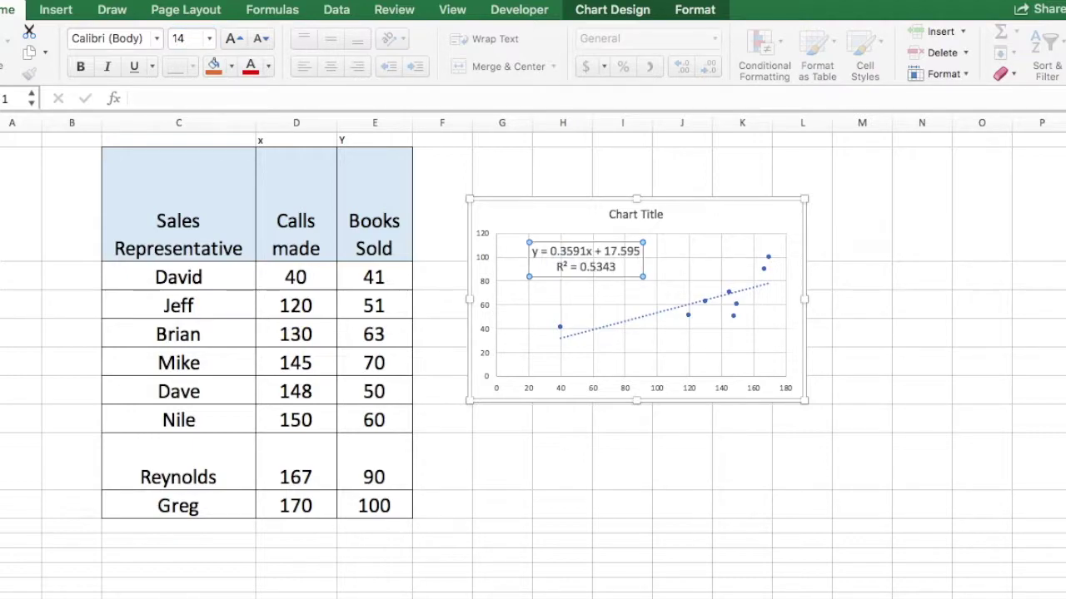
pyautogui.click(512, 323)
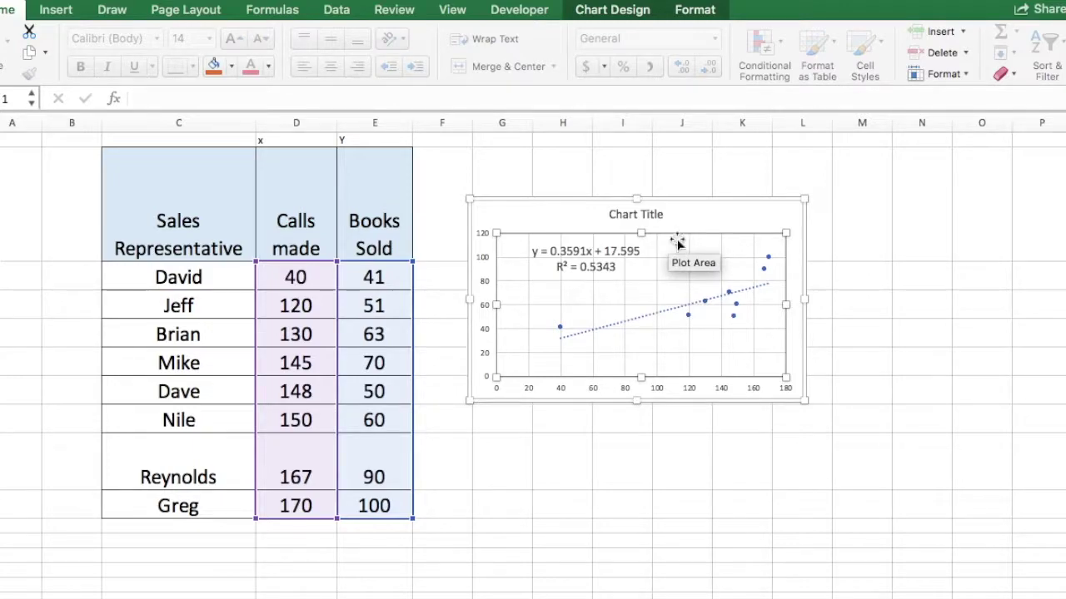
pyautogui.click(361, 279)
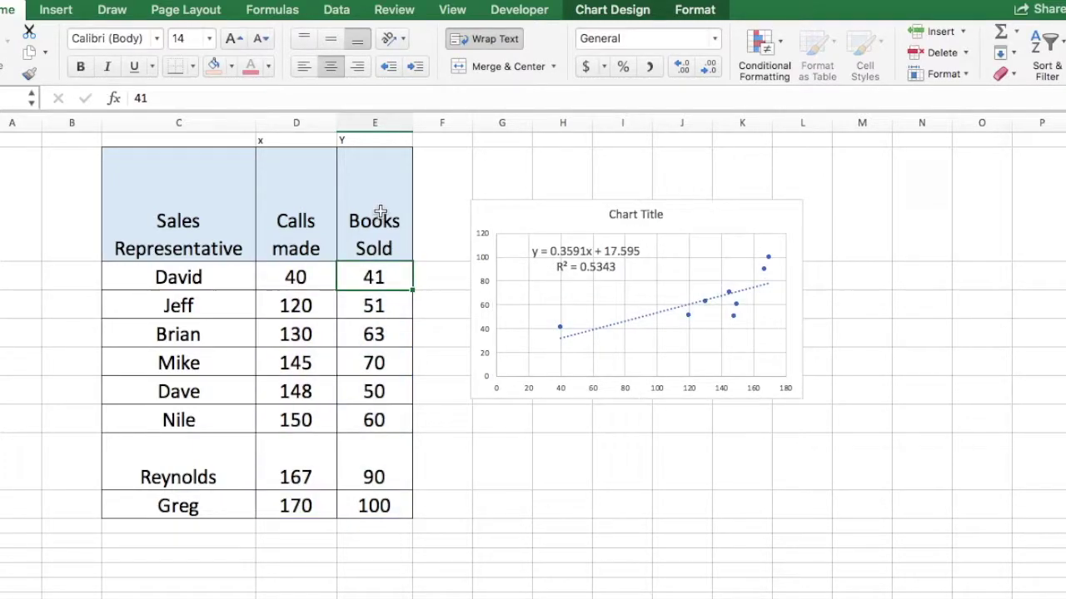
pyautogui.click(379, 247)
pyautogui.moveTo(379, 248); pyautogui.dragTo(363, 511)
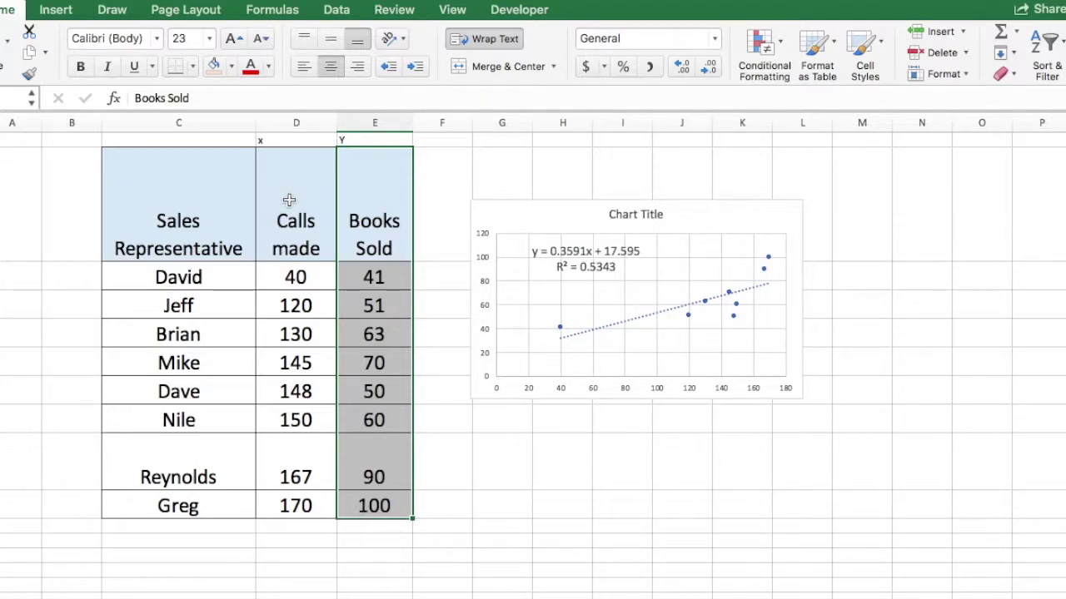
pyautogui.moveTo(289, 200); pyautogui.dragTo(269, 500)
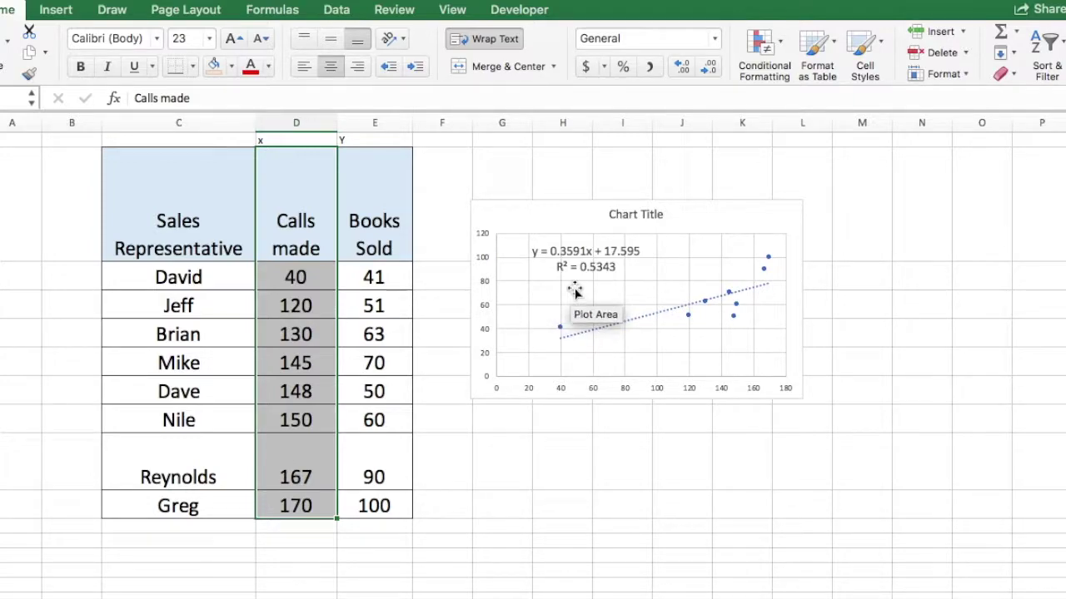
pyautogui.click(537, 291)
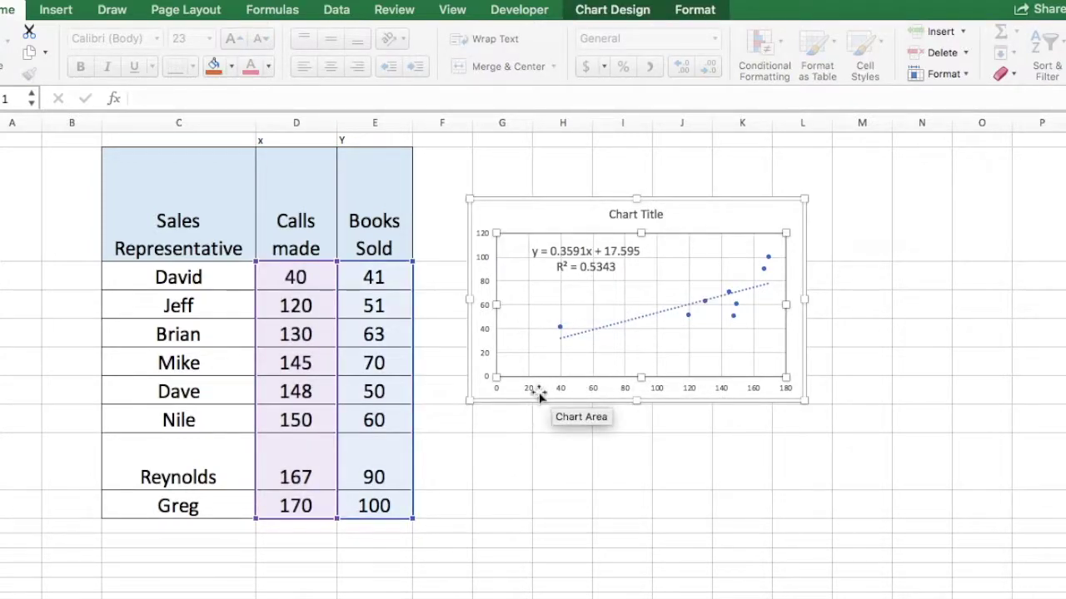